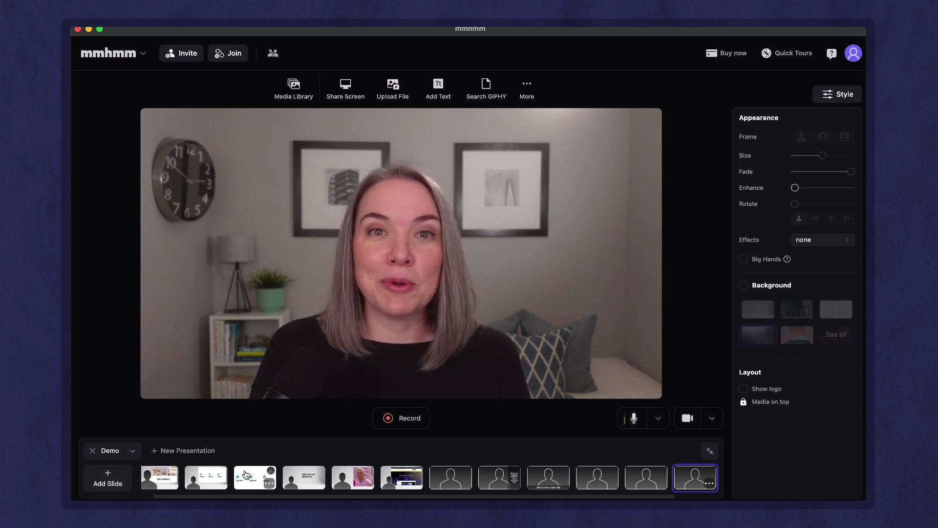
# Show the Types of Attention slide and enlarge the presenter's cut-out video to full size
pyautogui.click(157, 477)
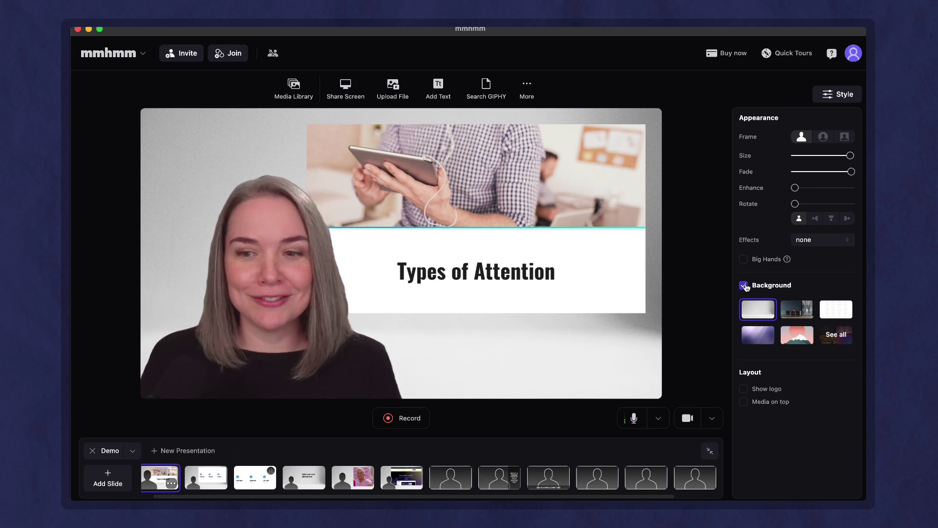
pyautogui.moveTo(559, 251)
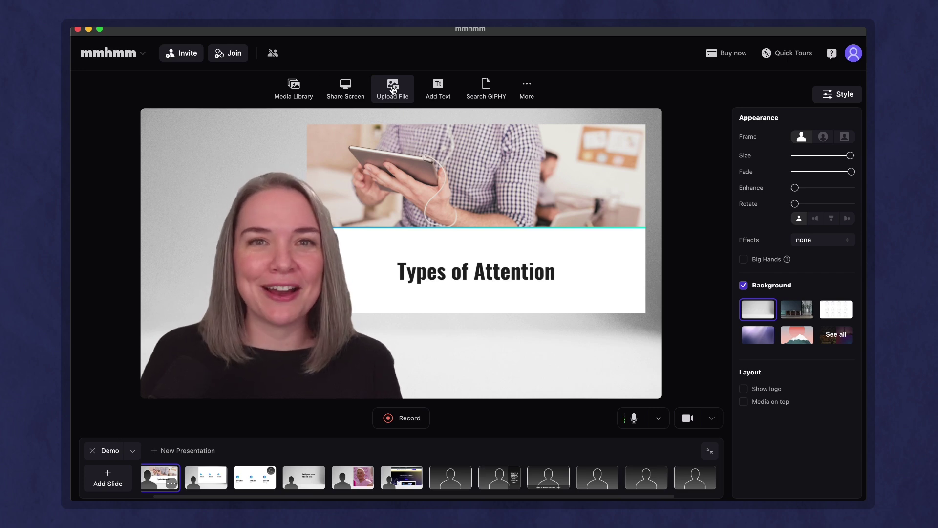
pyautogui.moveTo(293, 264)
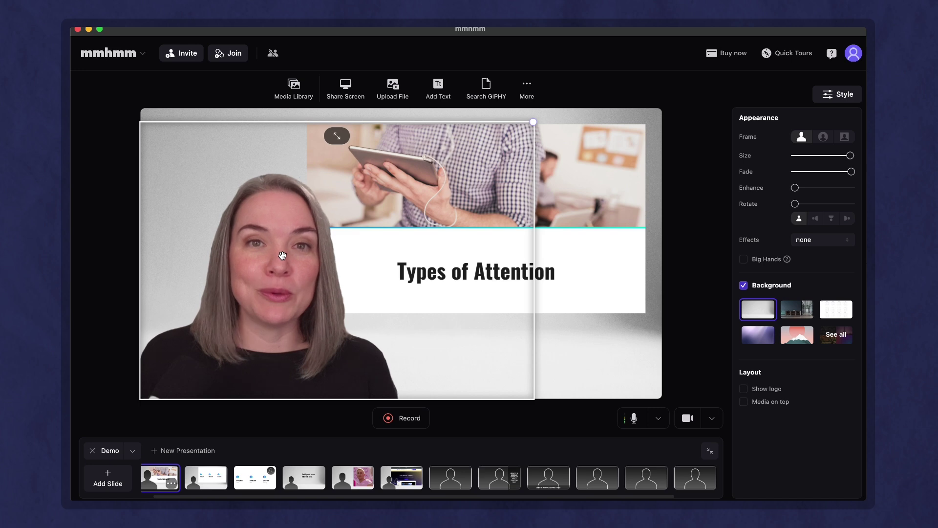
pyautogui.moveTo(533, 122); pyautogui.dragTo(679, 123)
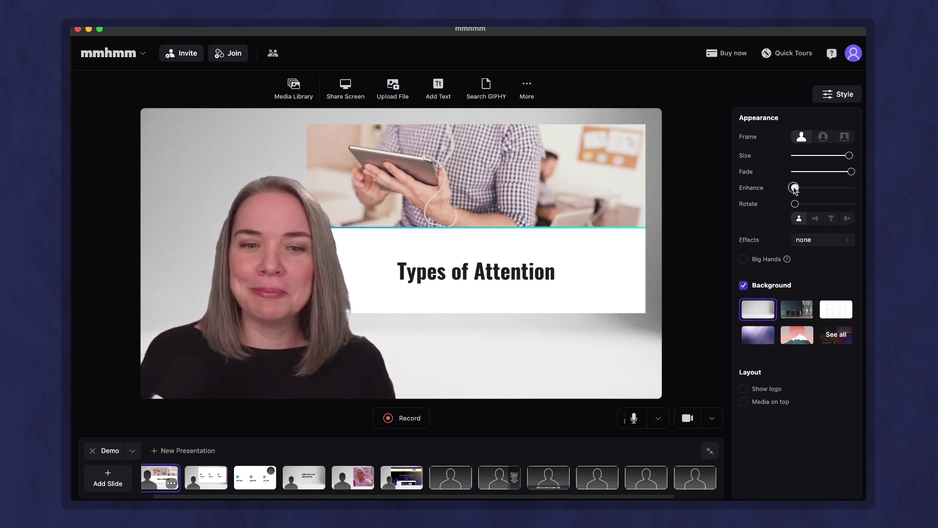
pyautogui.moveTo(796, 206); pyautogui.dragTo(797, 208)
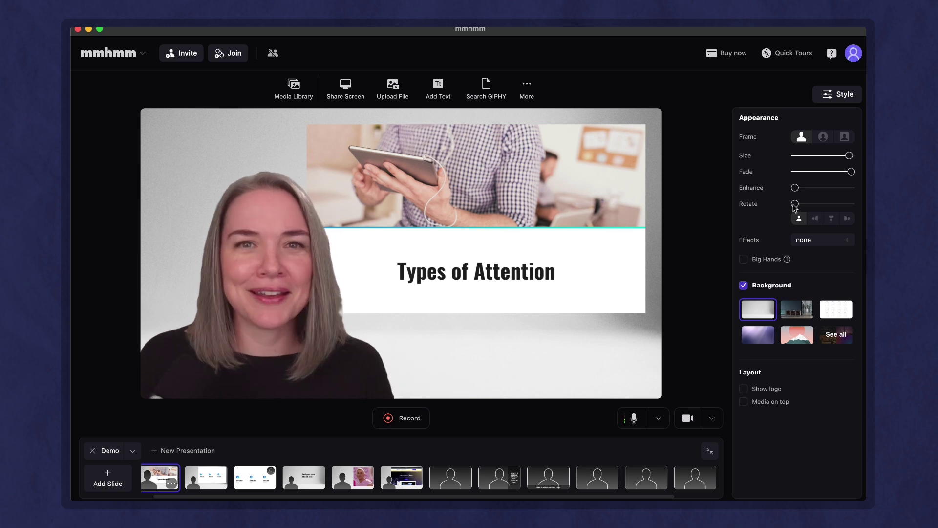
pyautogui.click(797, 315)
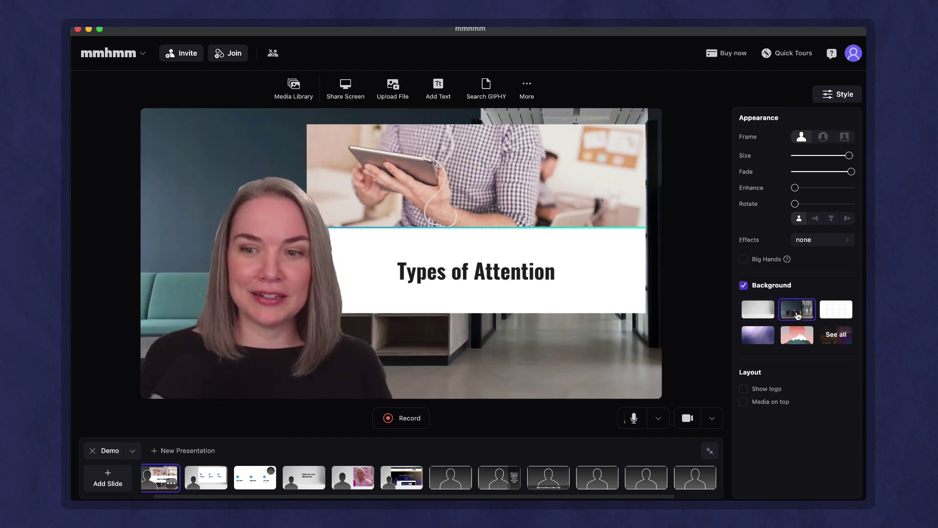
pyautogui.click(762, 342)
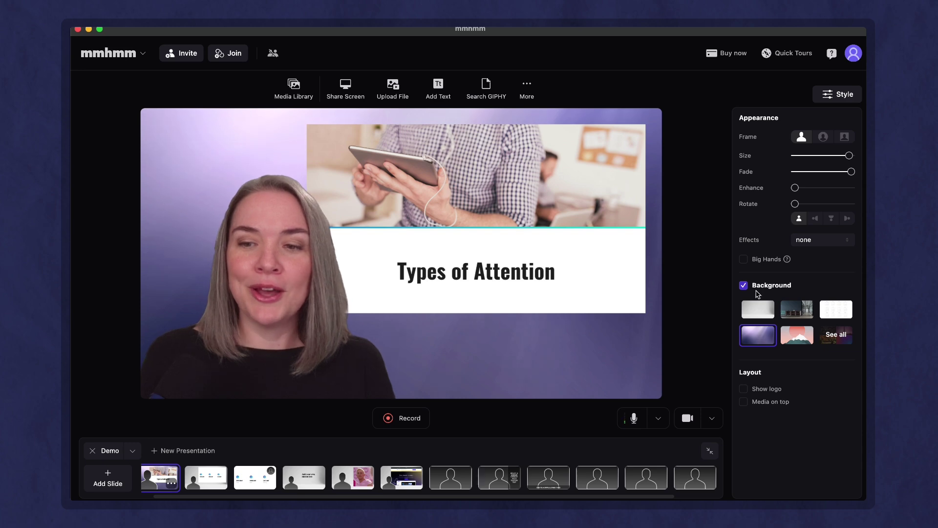
pyautogui.click(756, 313)
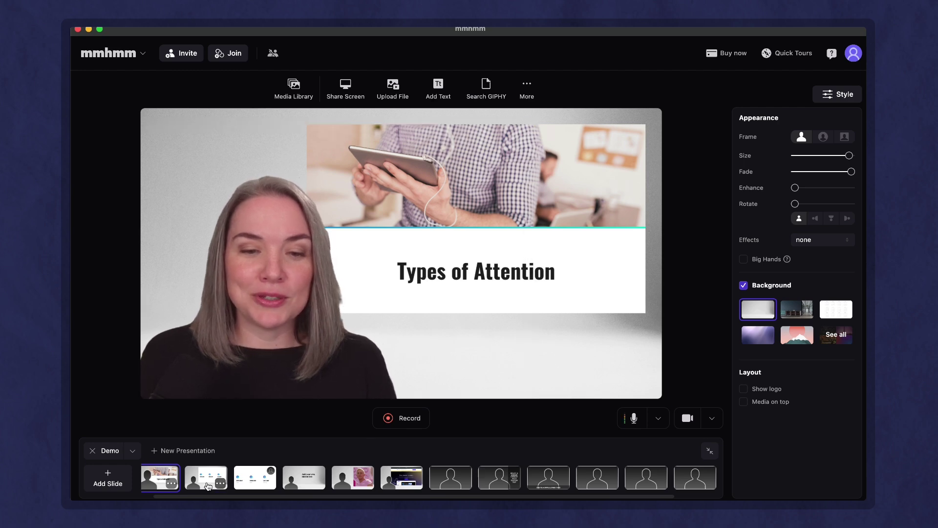
# On the Spotlight, Starlight, Daylight slide, try the presenter as cutout, circle and rectangle frames
pyautogui.click(246, 481)
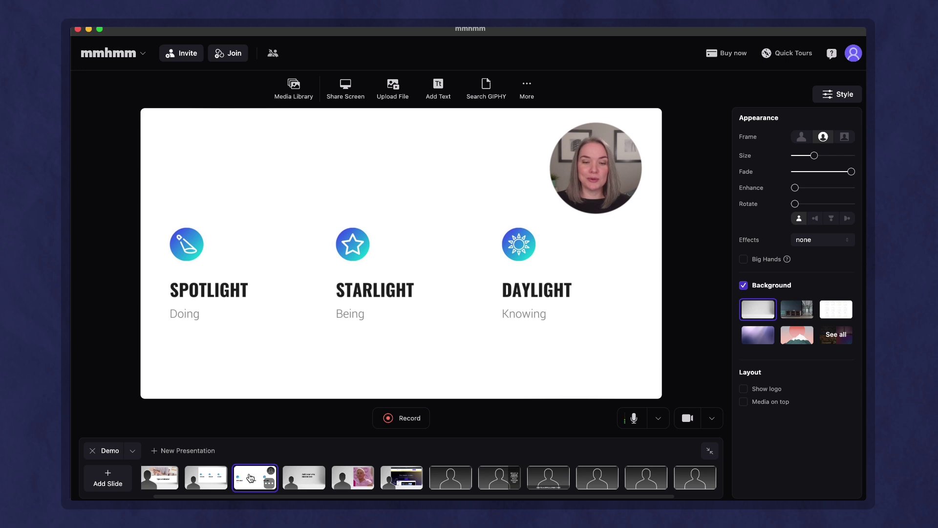
pyautogui.click(594, 178)
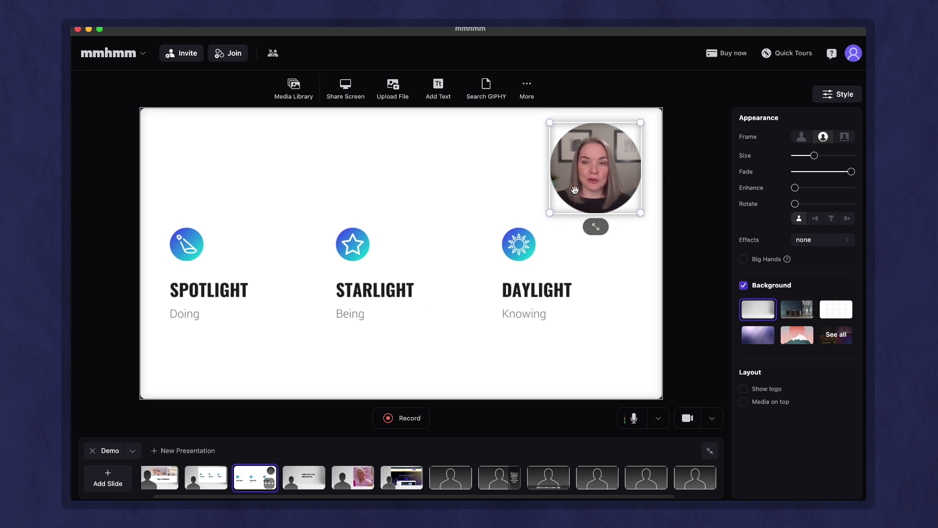
pyautogui.click(801, 138)
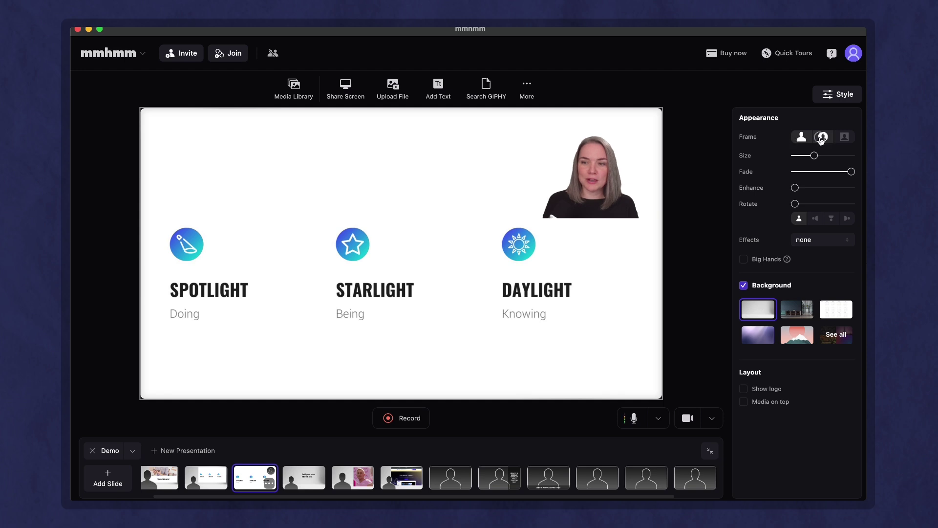
pyautogui.click(822, 139)
pyautogui.click(843, 139)
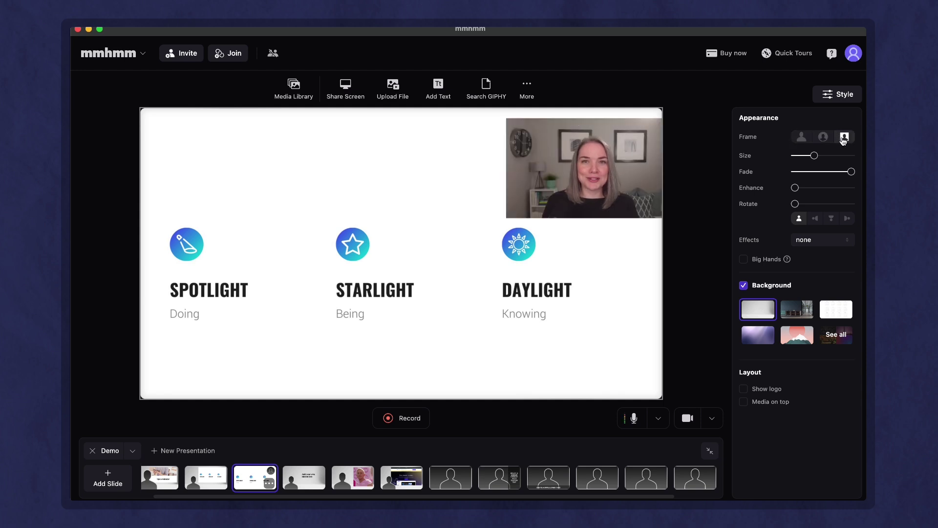
pyautogui.click(824, 139)
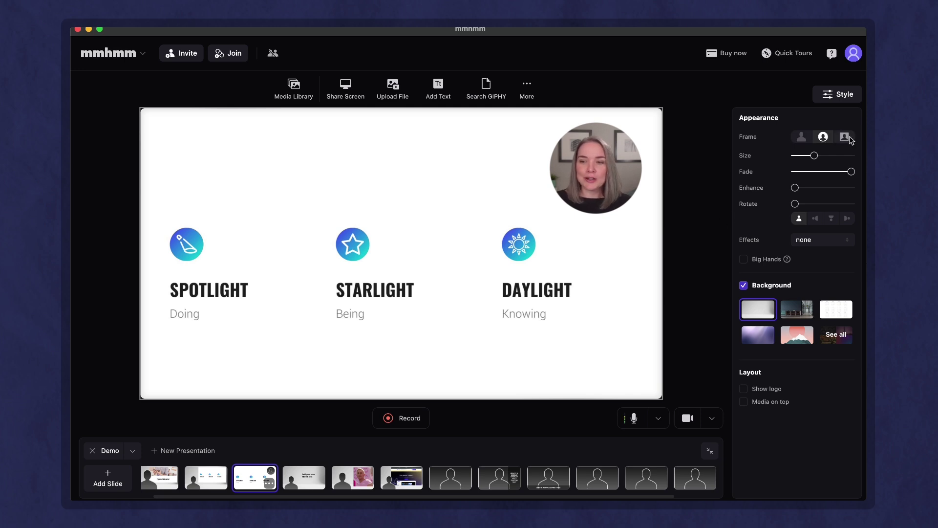
pyautogui.click(844, 137)
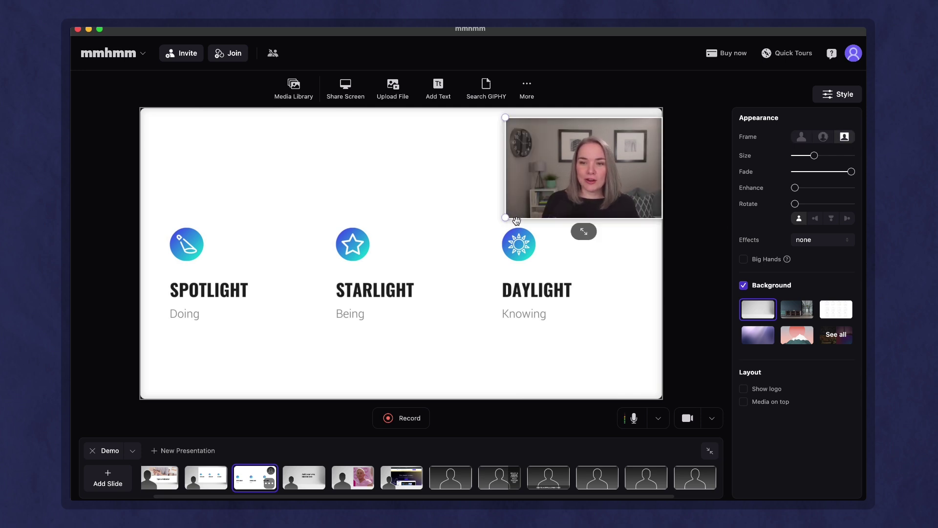
# Settle on the unframed cutout and move the presenter to the slide's bottom-right corner
pyautogui.moveTo(507, 218)
pyautogui.mouseDown()
pyautogui.moveTo(467, 231)
pyautogui.moveTo(515, 215)
pyautogui.mouseUp()
pyautogui.click(824, 139)
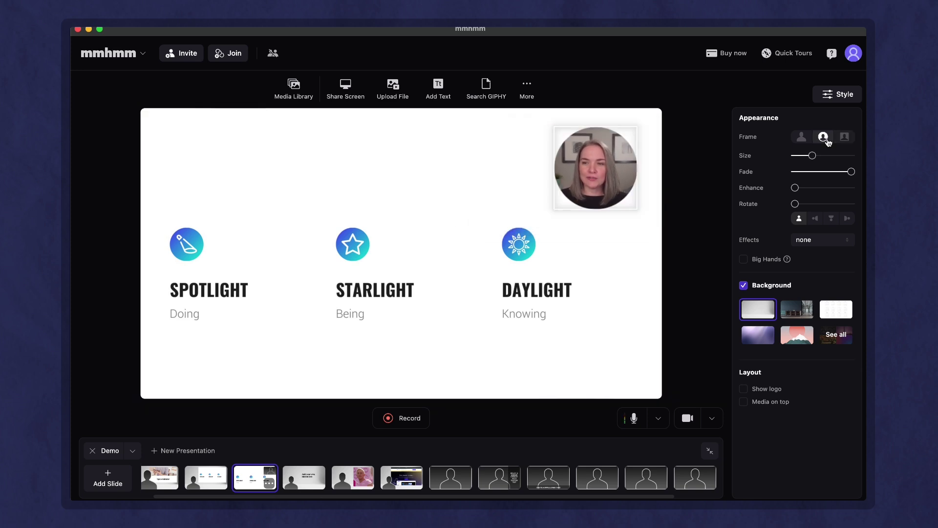
pyautogui.click(801, 138)
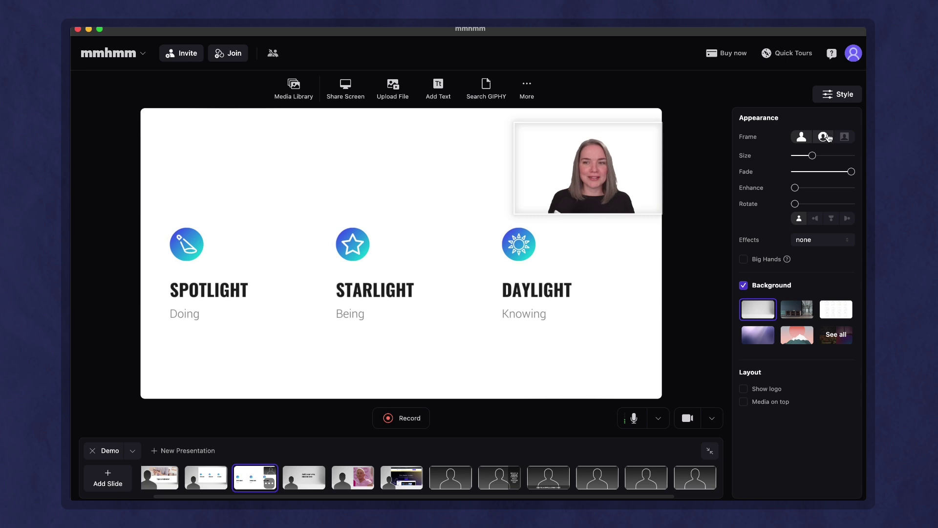
pyautogui.click(826, 137)
pyautogui.click(802, 137)
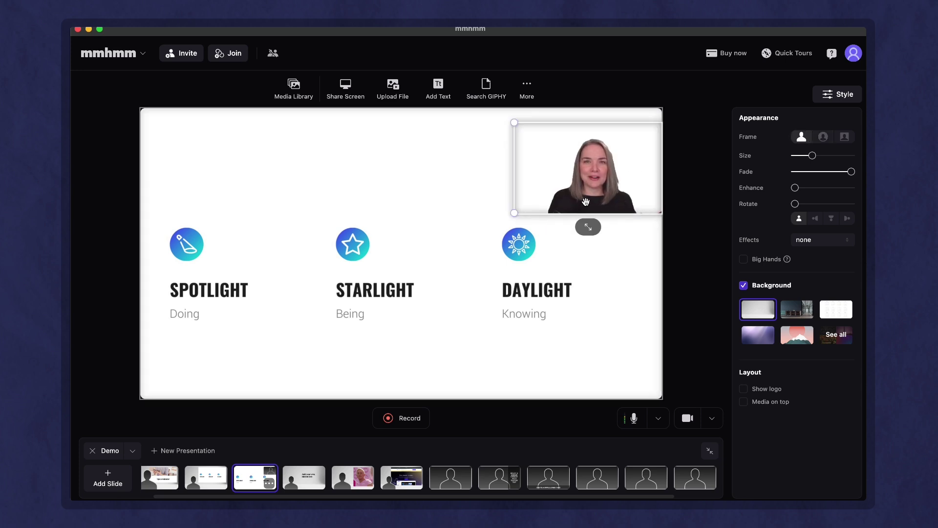
pyautogui.moveTo(594, 179); pyautogui.dragTo(600, 370)
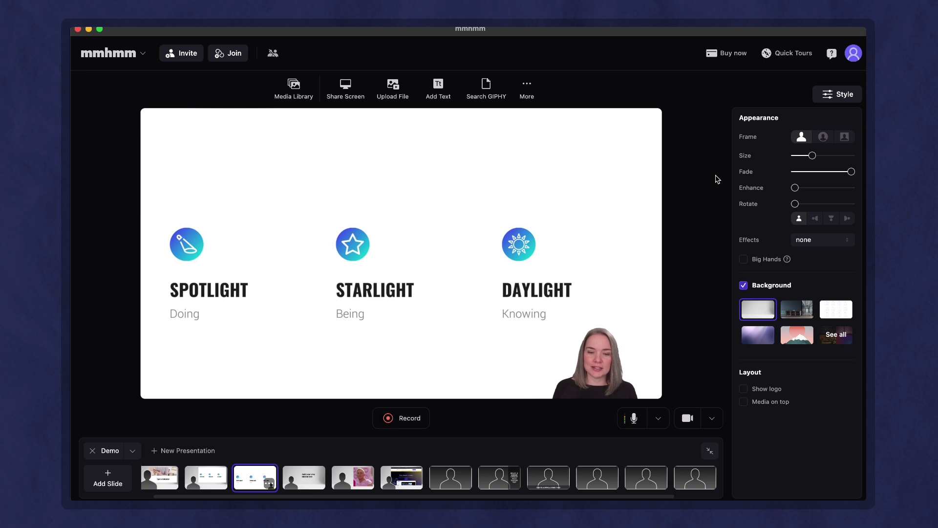
# Select the sidebar text overlay on its slide and set its font to Modern
pyautogui.click(498, 485)
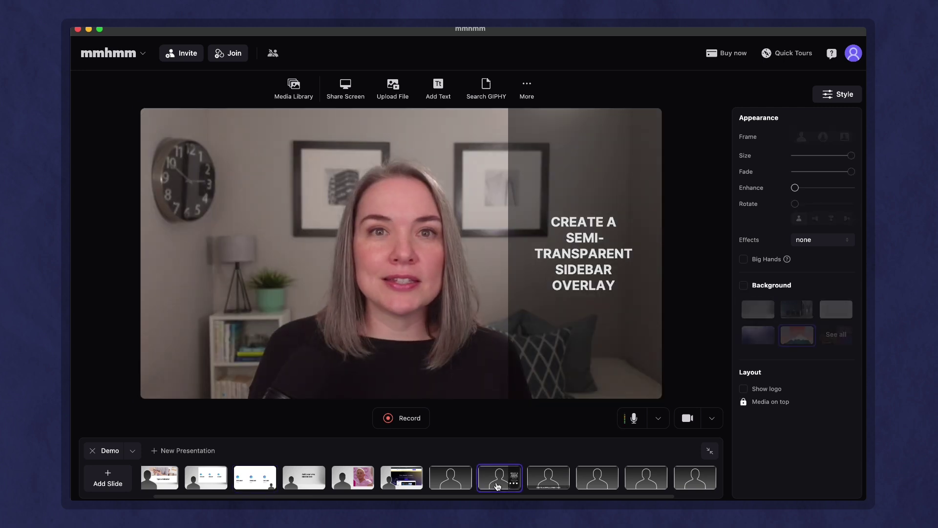
pyautogui.click(602, 323)
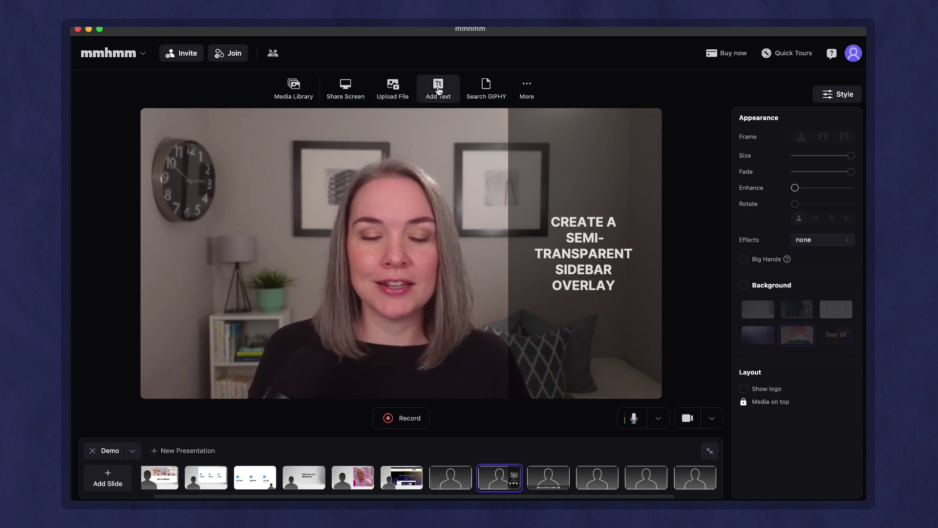
pyautogui.click(576, 220)
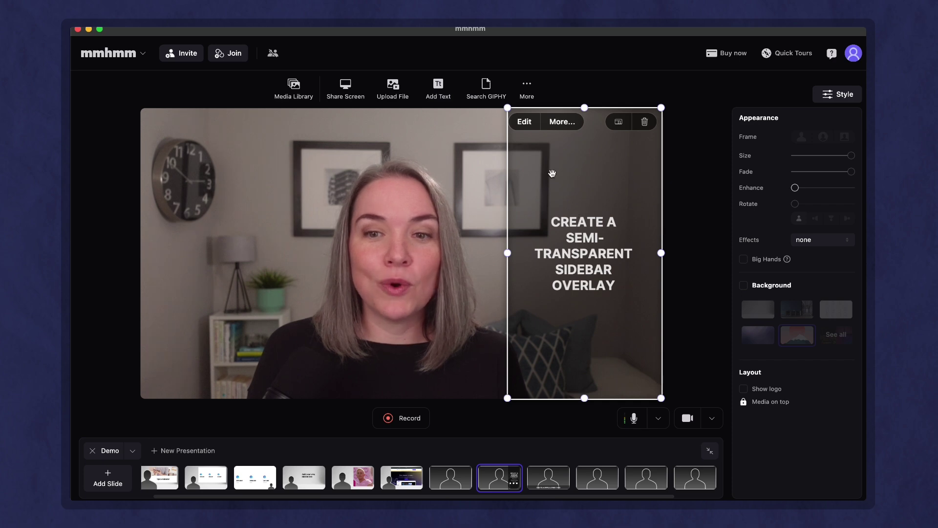
pyautogui.click(525, 122)
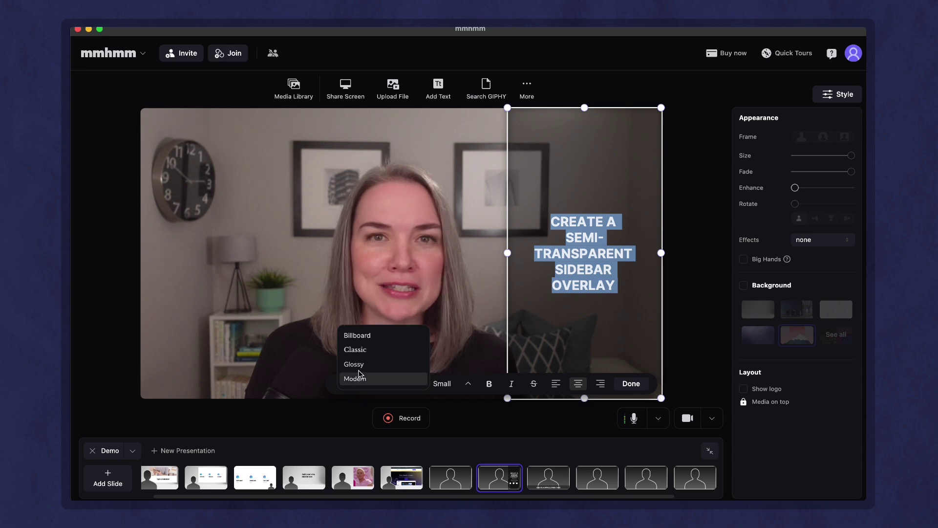
pyautogui.click(360, 379)
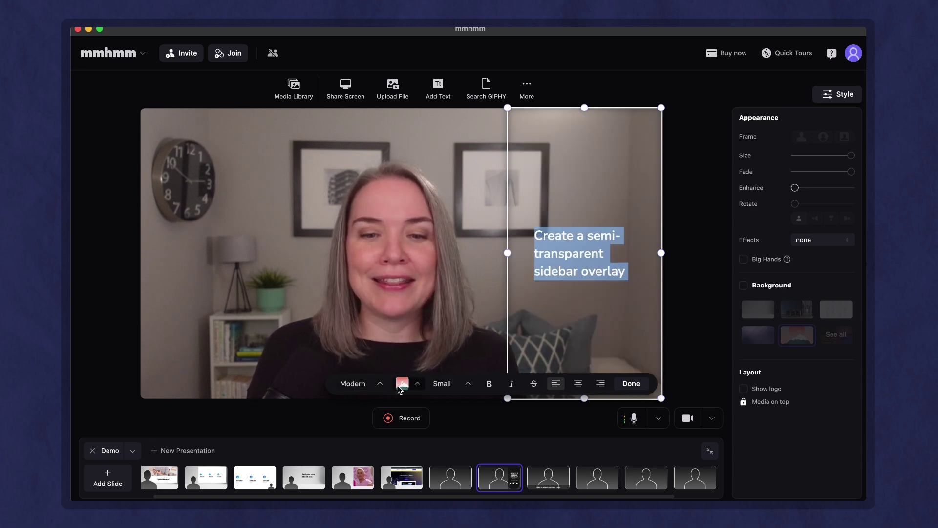
# Try black, white and semi-transparent styles, apply Glossy, then go to the lower-third slide
pyautogui.click(401, 384)
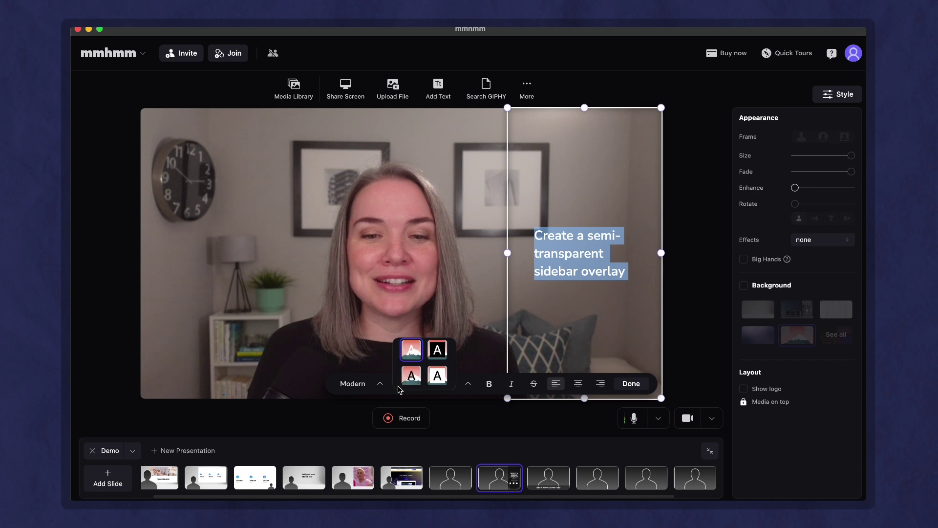
pyautogui.click(438, 349)
pyautogui.click(438, 376)
pyautogui.click(412, 375)
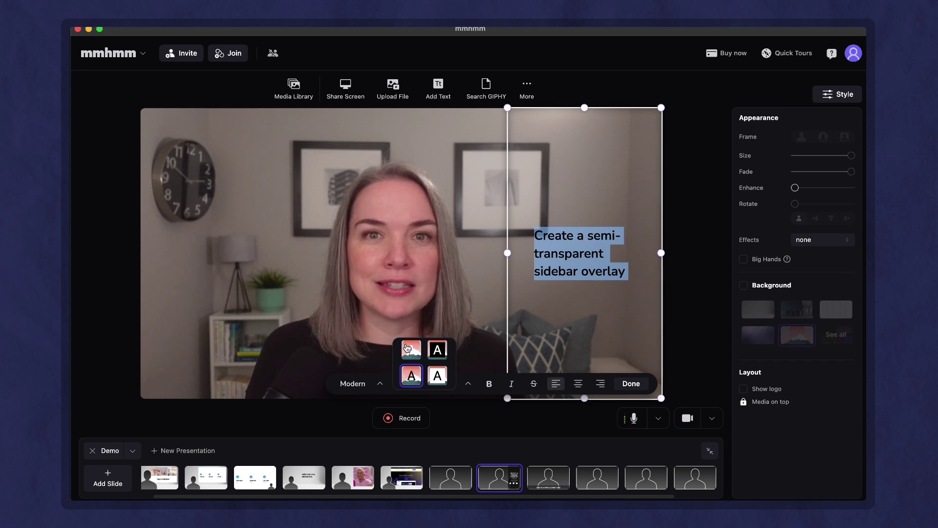
pyautogui.click(405, 348)
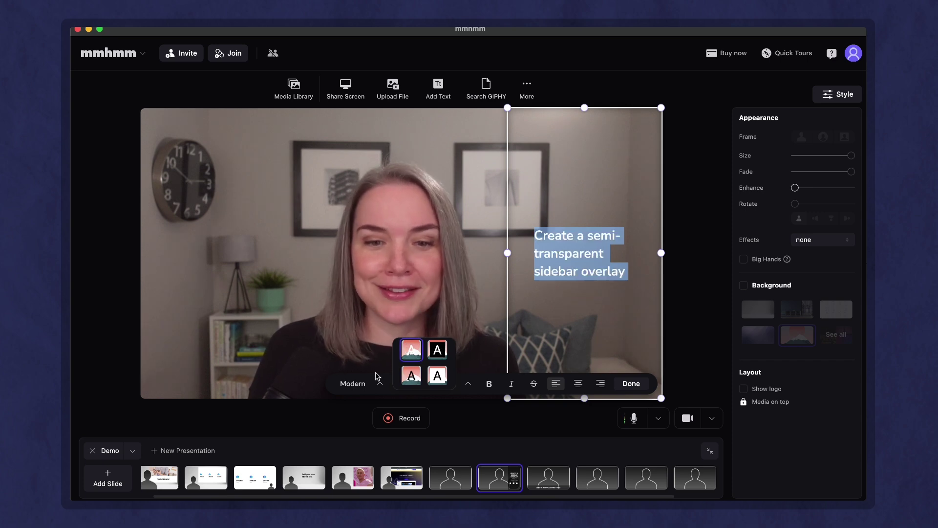
pyautogui.click(365, 383)
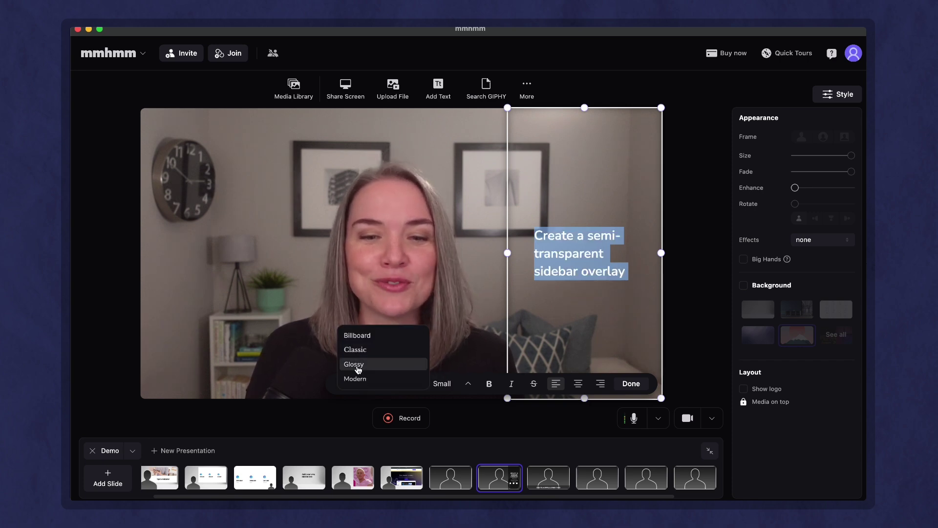
pyautogui.click(357, 364)
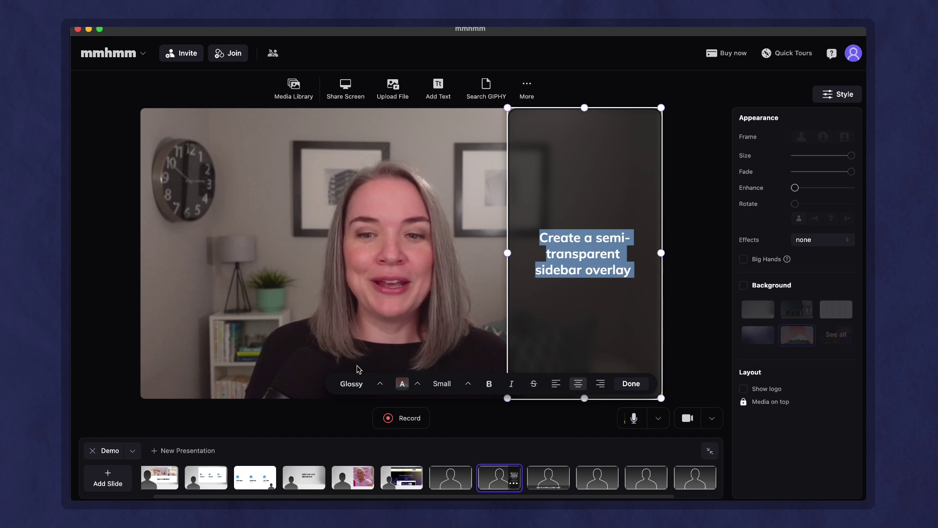
pyautogui.click(547, 477)
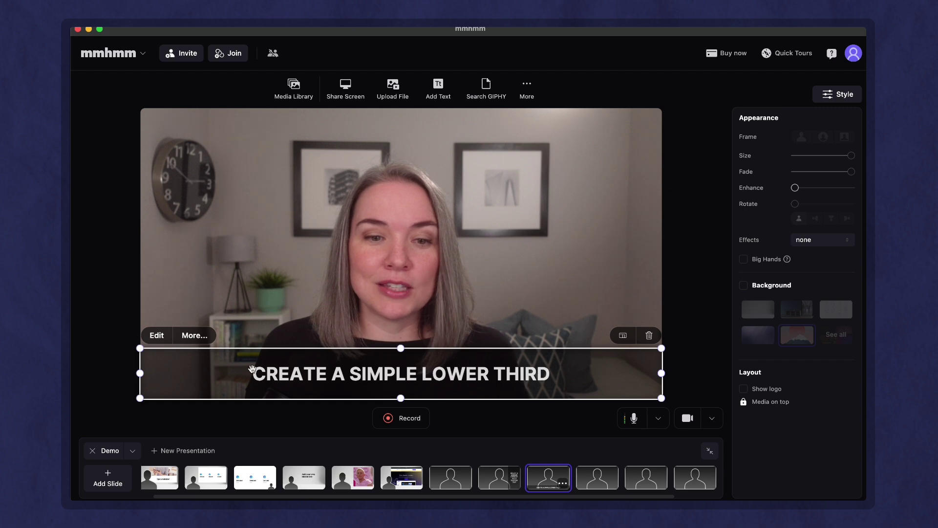
# Restyle the 'CREATE A SIMPLE LOWER THIRD' banner to dark text on a light translucent band
pyautogui.click(157, 336)
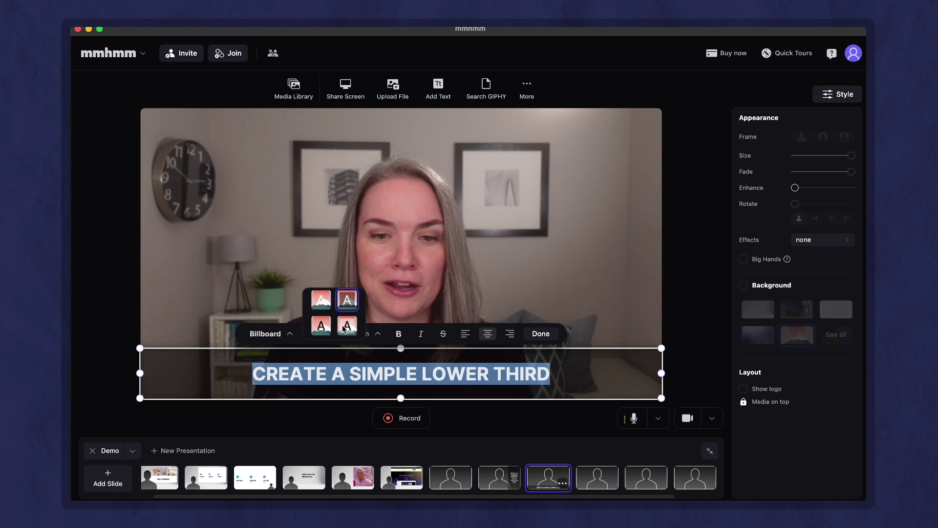
pyautogui.click(347, 327)
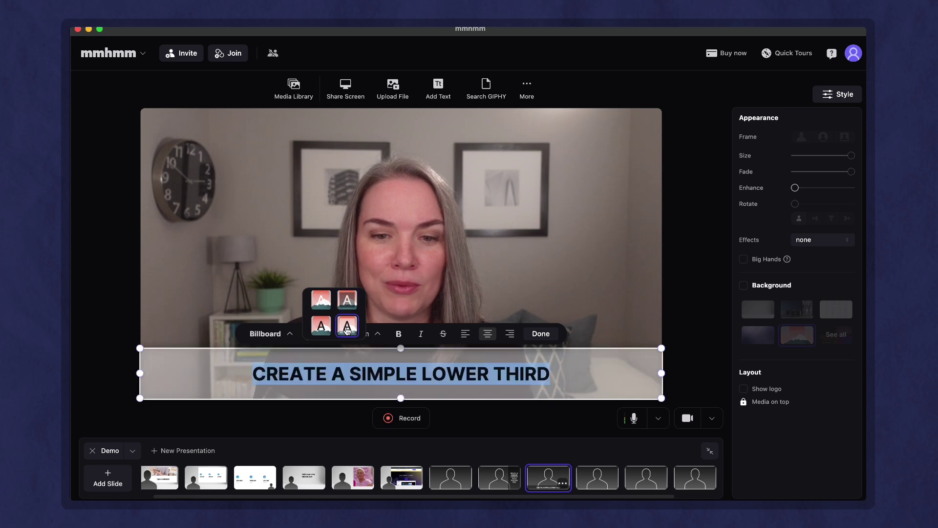
pyautogui.click(541, 333)
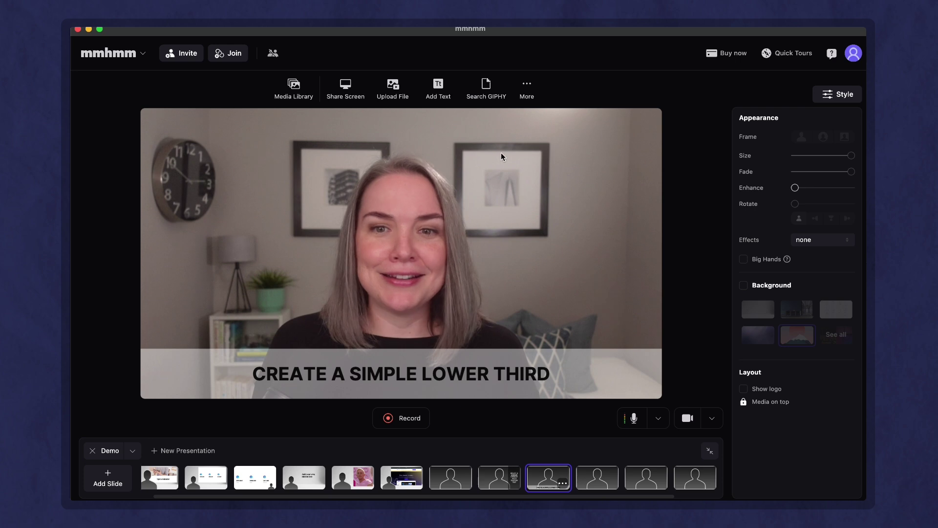
pyautogui.click(527, 87)
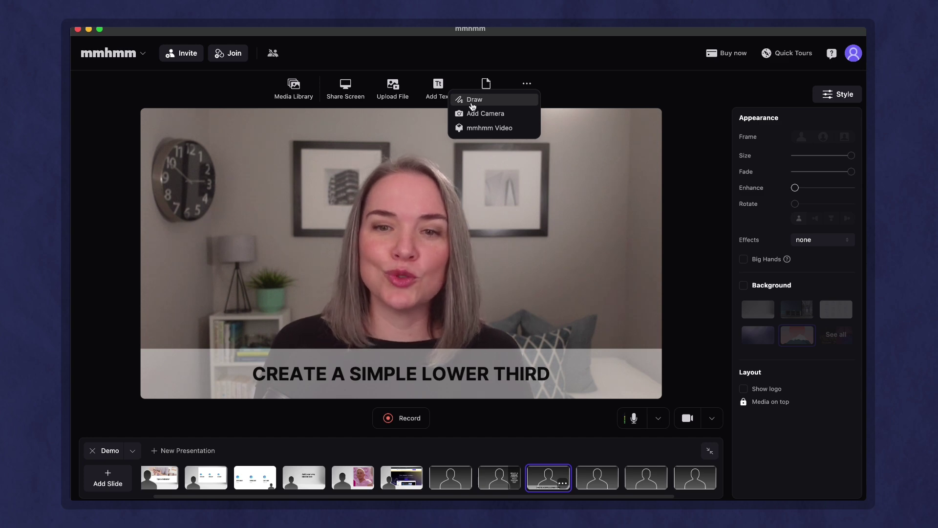
pyautogui.click(474, 100)
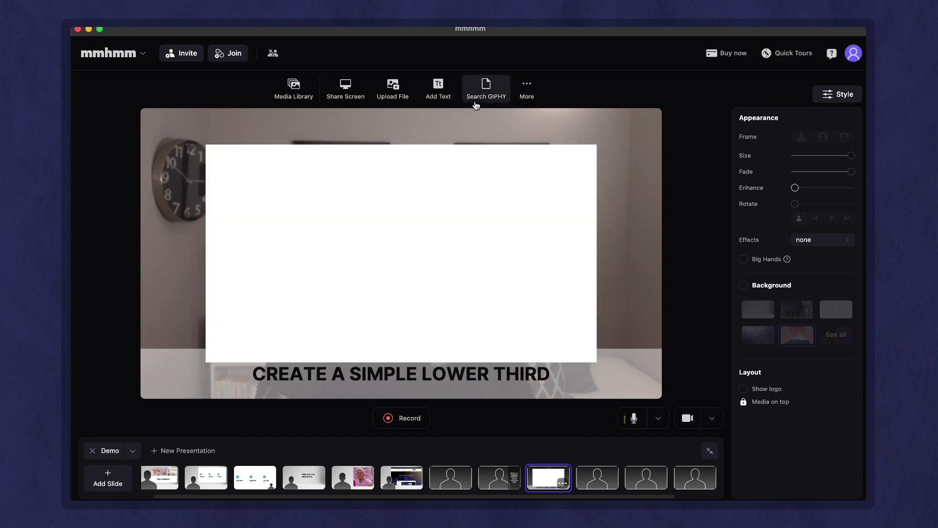
pyautogui.moveTo(203, 364)
pyautogui.mouseDown()
pyautogui.moveTo(314, 308)
pyautogui.moveTo(293, 312)
pyautogui.mouseUp()
pyautogui.moveTo(377, 282); pyautogui.dragTo(504, 194)
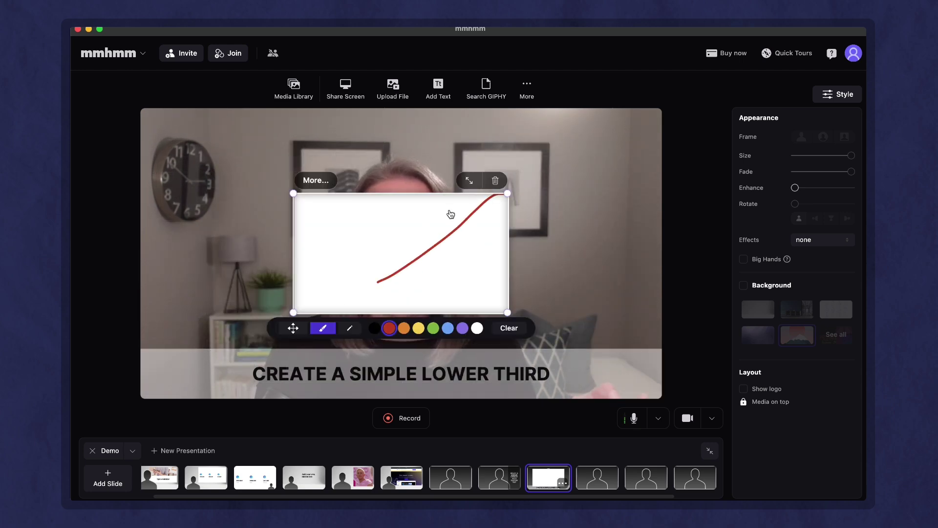
pyautogui.click(509, 328)
pyautogui.click(300, 332)
pyautogui.moveTo(362, 281)
pyautogui.mouseDown()
pyautogui.moveTo(435, 264)
pyautogui.moveTo(520, 172)
pyautogui.mouseUp()
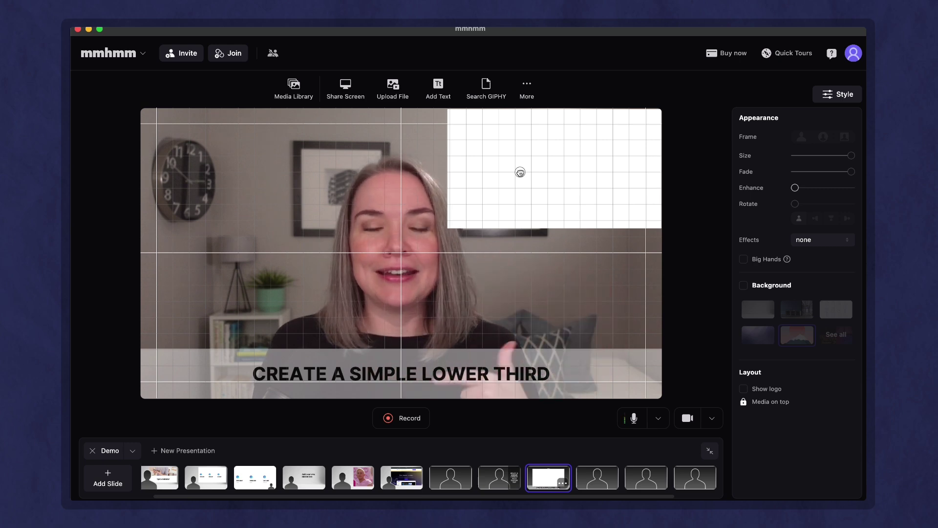
pyautogui.moveTo(520, 172); pyautogui.dragTo(528, 160)
pyautogui.click(652, 244)
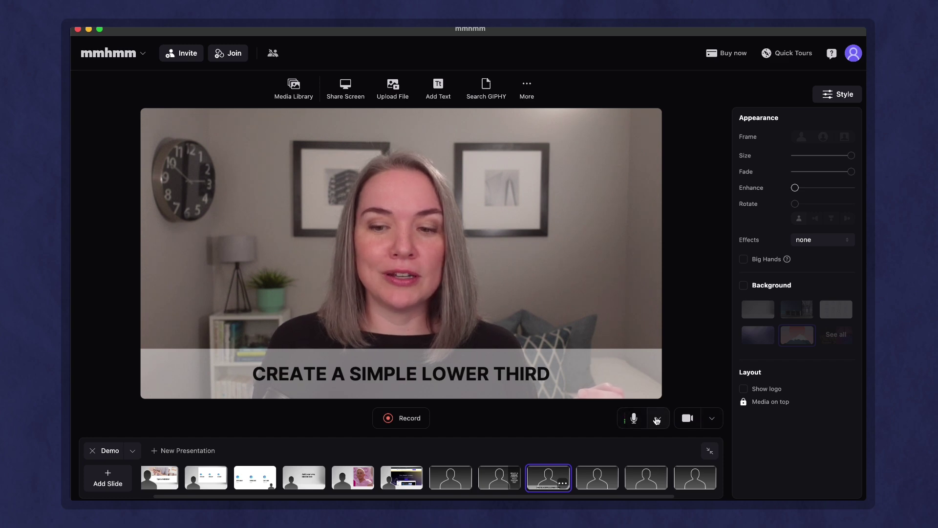
# Zoom the camera out slightly and show the More list with Draw, Add Camera, mmhmm Video
pyautogui.click(712, 419)
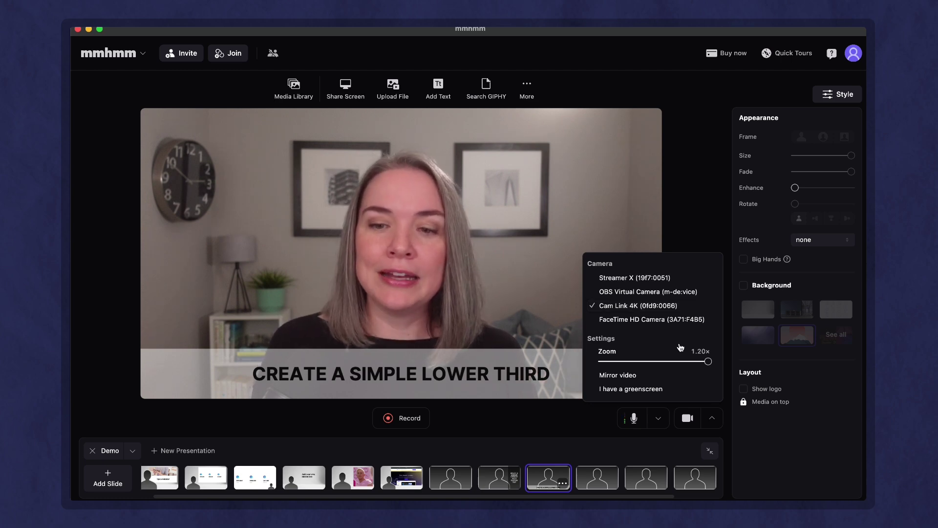
pyautogui.moveTo(708, 361); pyautogui.dragTo(733, 362)
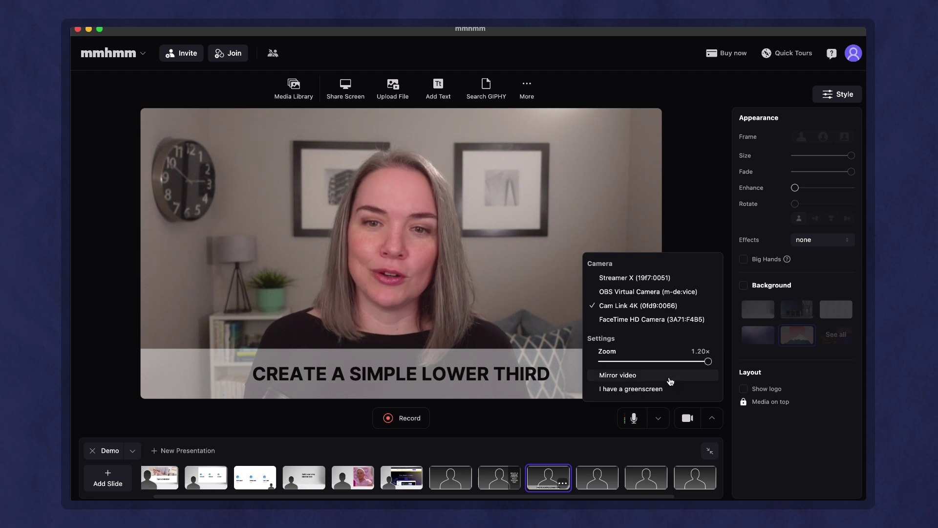
pyautogui.click(527, 87)
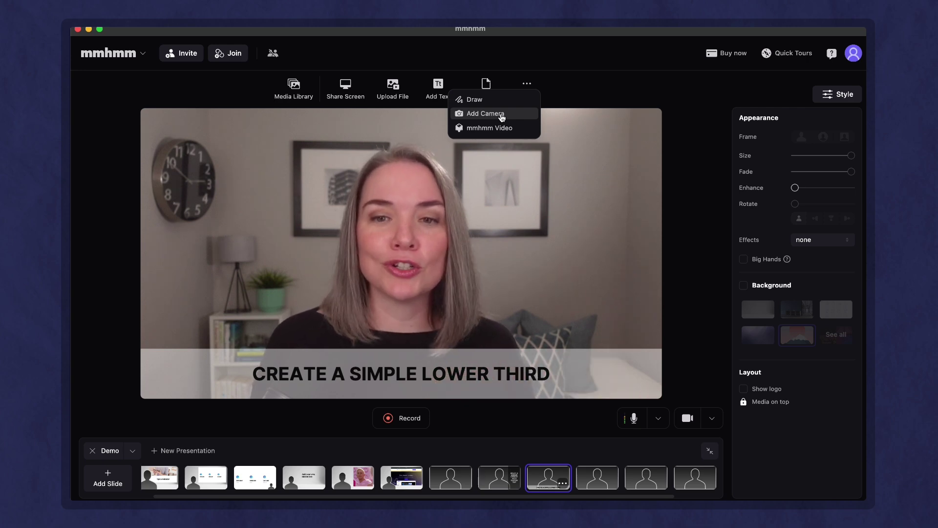
# Dismiss the More list without adding anything and switch to the Demo deck's last slide
pyautogui.click(627, 97)
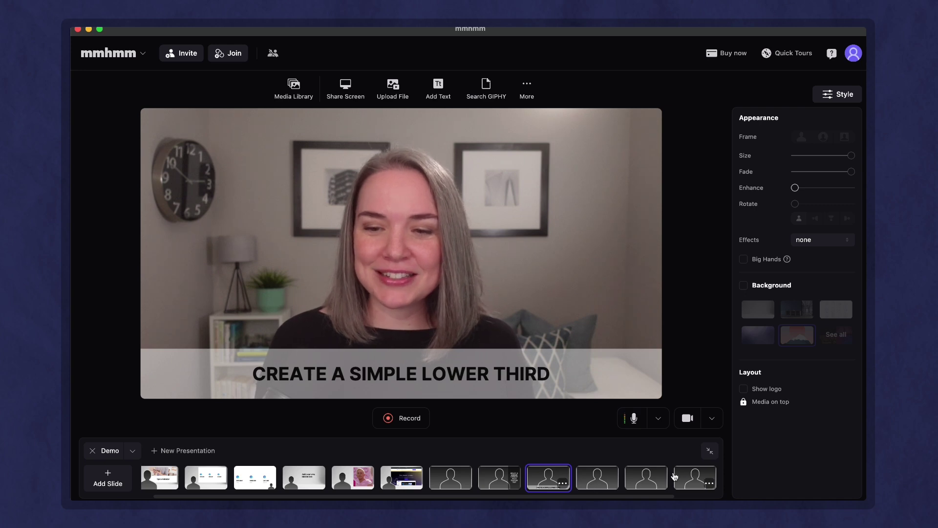
pyautogui.click(689, 483)
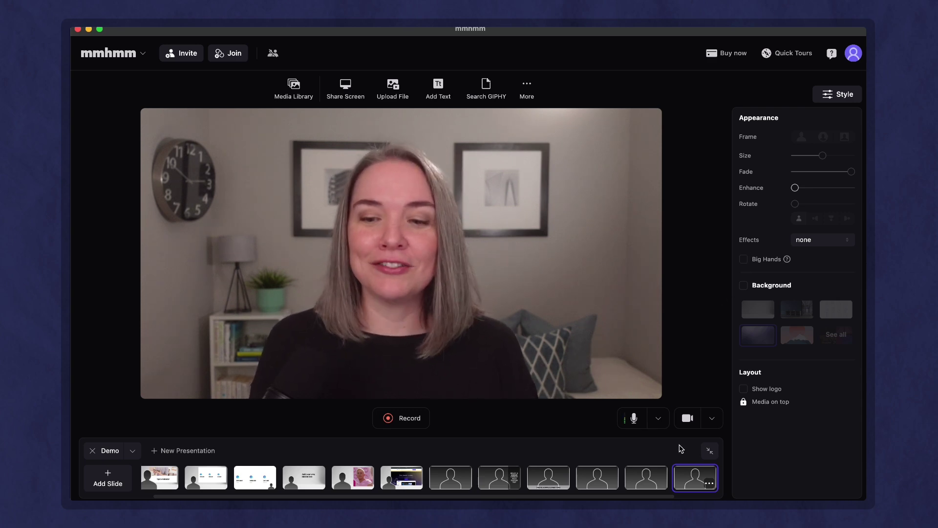
pyautogui.click(645, 483)
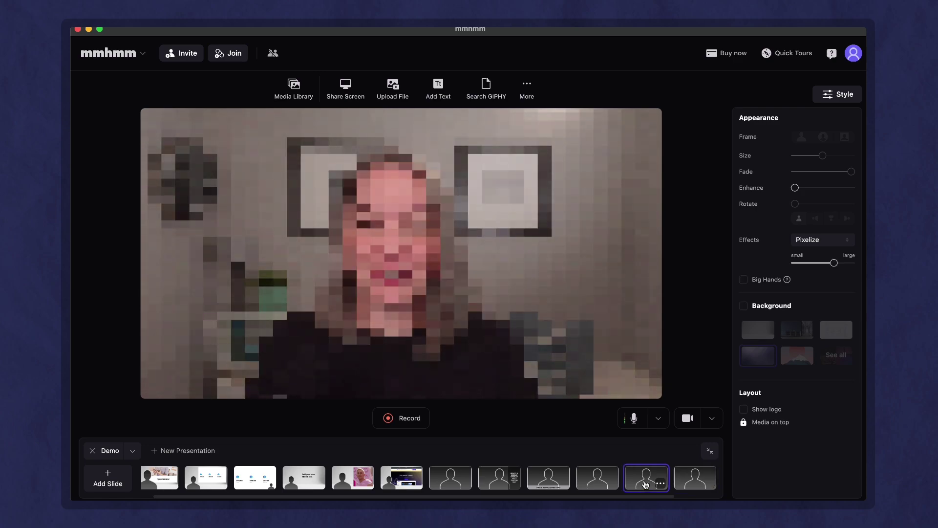
pyautogui.click(596, 483)
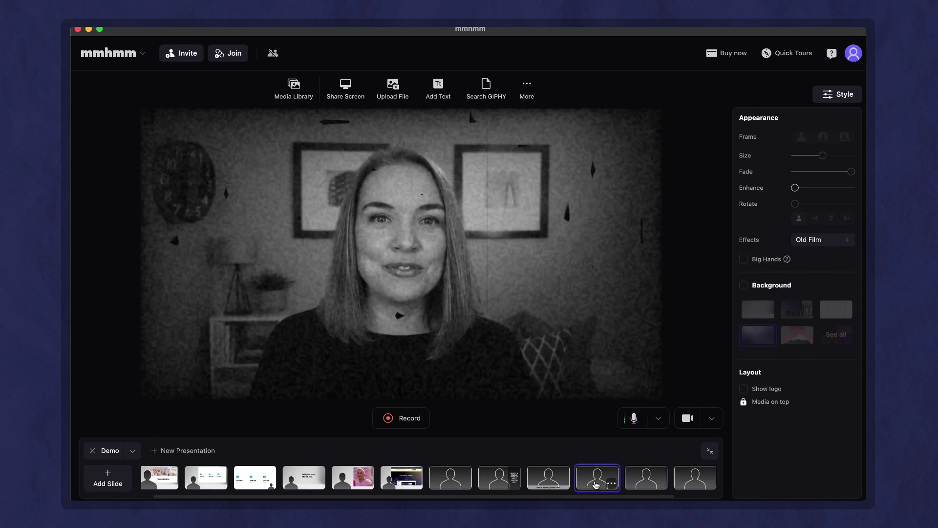
pyautogui.click(639, 479)
pyautogui.press('Right')
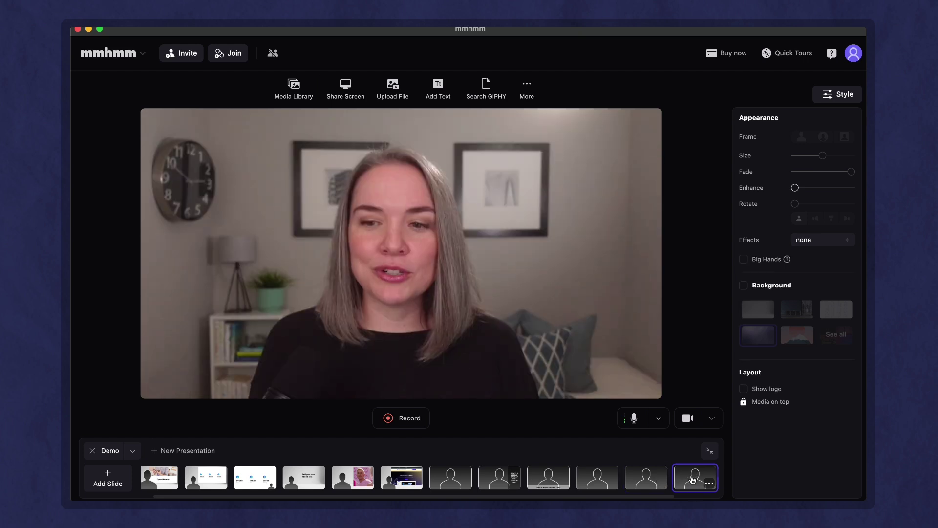
pyautogui.click(823, 240)
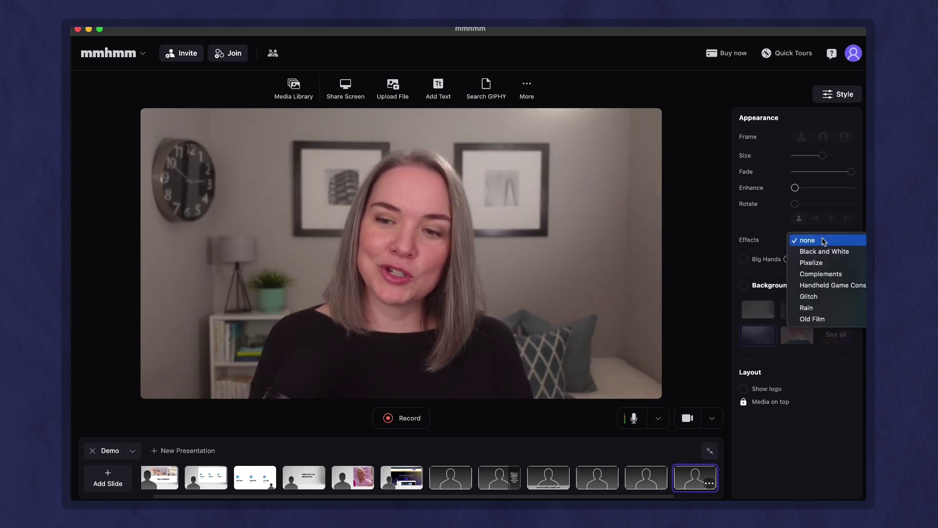
pyautogui.click(809, 308)
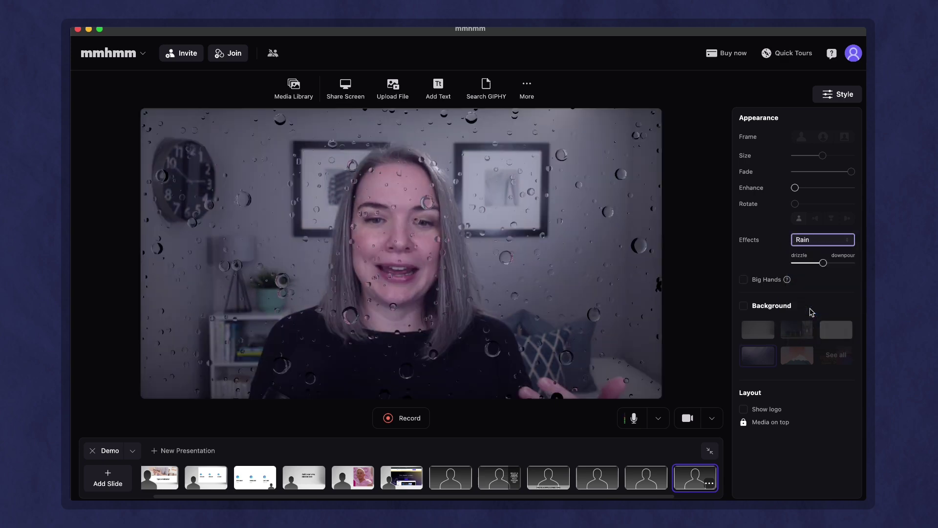
pyautogui.moveTo(820, 266)
pyautogui.mouseDown()
pyautogui.moveTo(803, 265)
pyautogui.moveTo(853, 264)
pyautogui.moveTo(829, 264)
pyautogui.mouseUp()
pyautogui.click(815, 241)
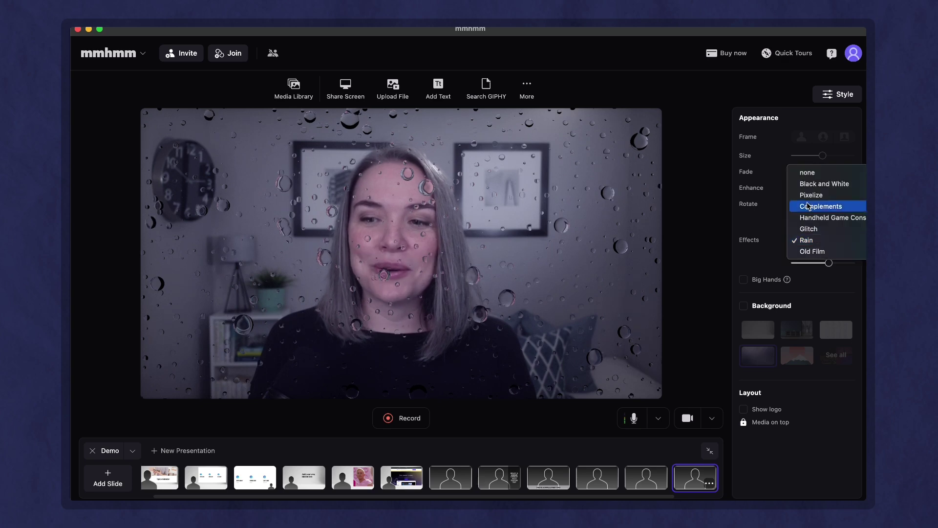
pyautogui.click(802, 172)
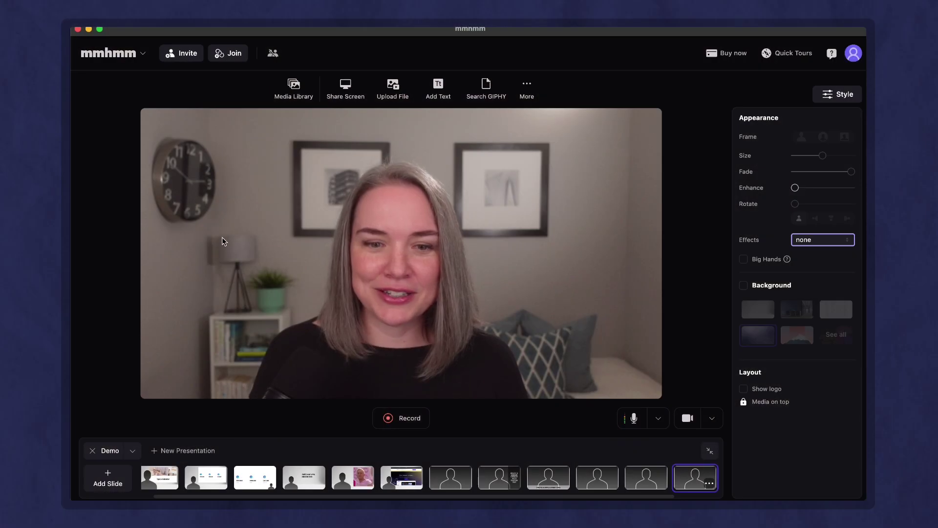
# Return to the Types of Attention slide and shift the presenter cut-out slightly right
pyautogui.click(168, 476)
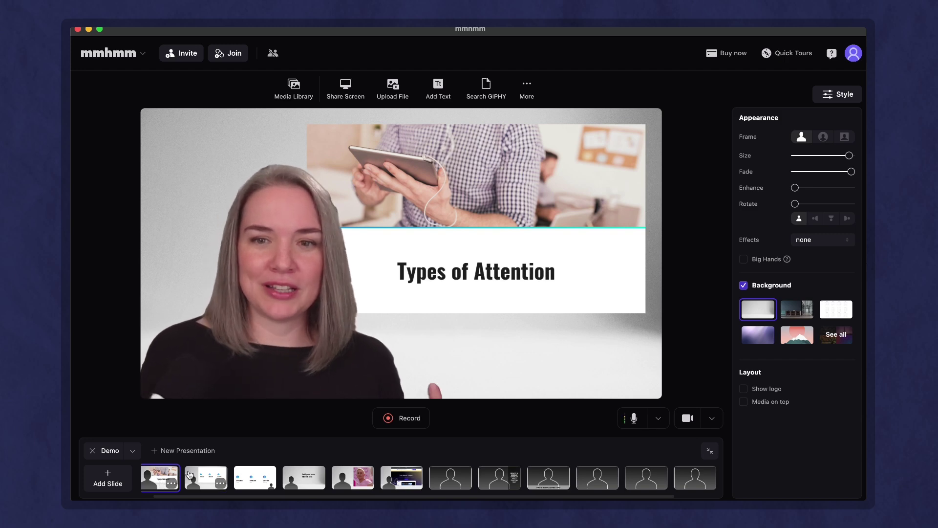
pyautogui.moveTo(272, 309); pyautogui.dragTo(293, 315)
pyautogui.moveTo(600, 186)
pyautogui.moveTo(234, 361)
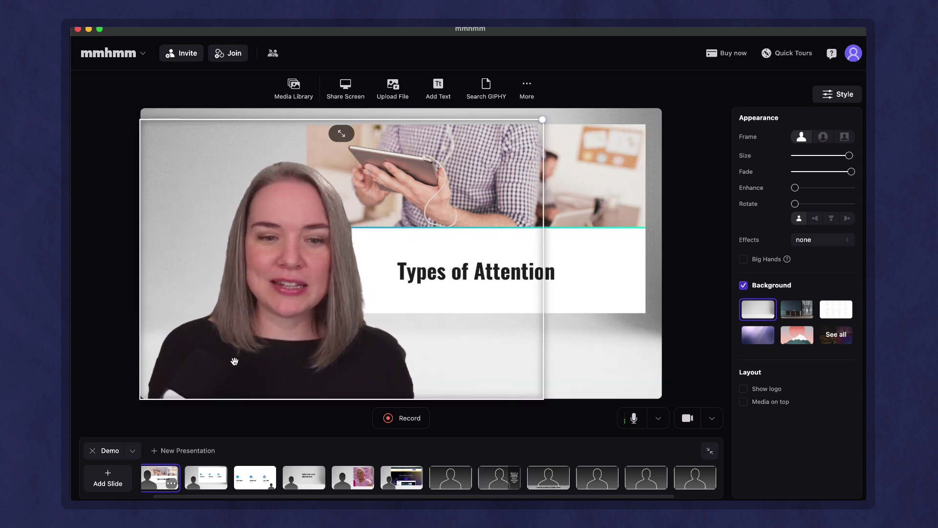